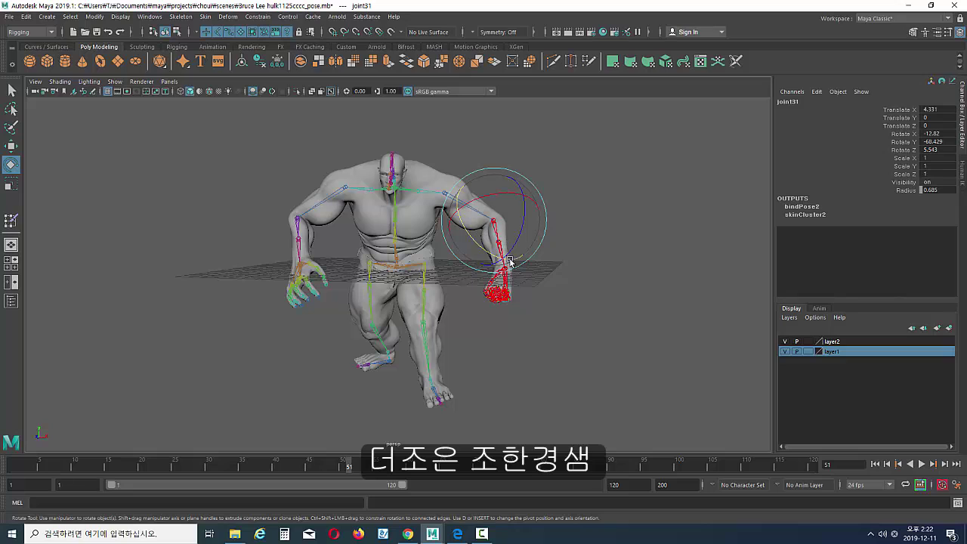
- Rotate the clavicle joints on both sides of the character to bring the arms closer to the body
click(445, 197)
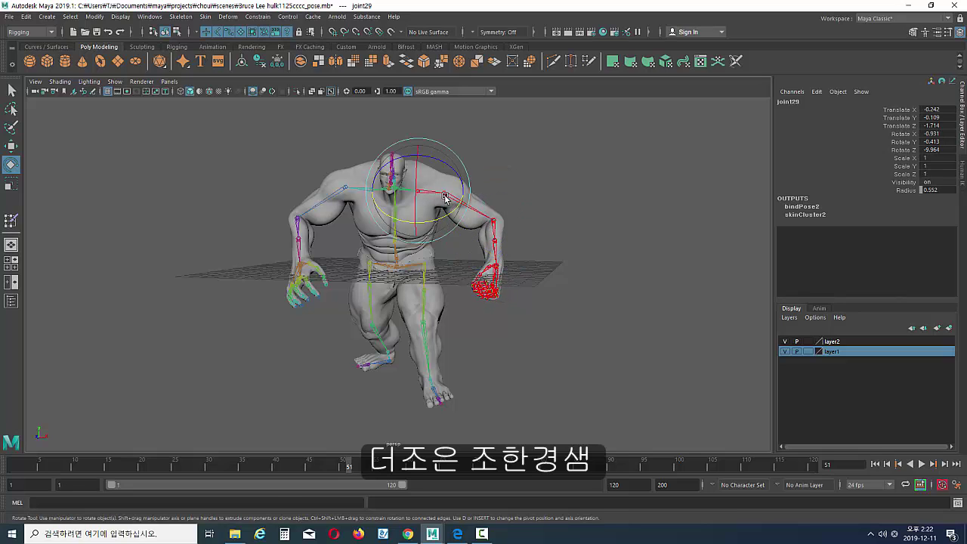
click(347, 189)
drag(362, 219, 369, 225)
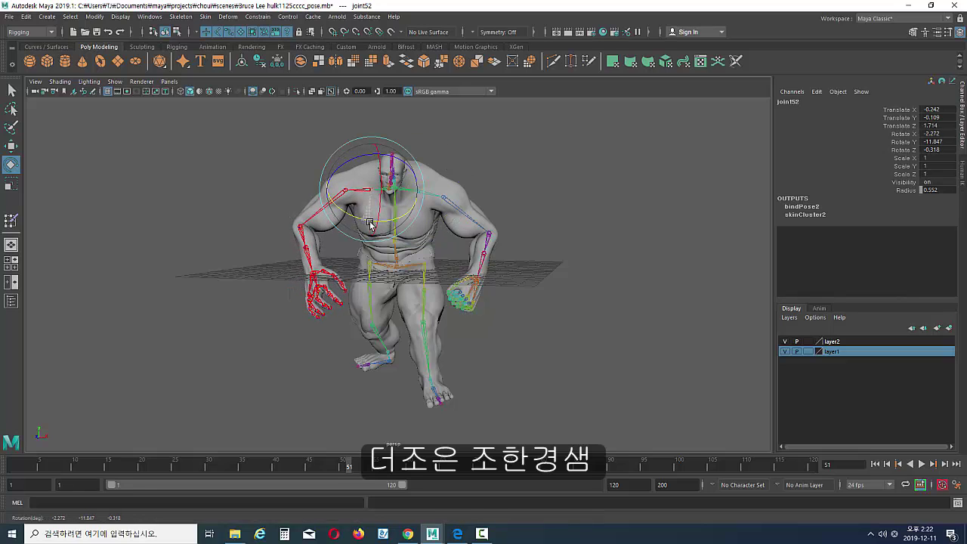
alt+drag(495, 295, 458, 298)
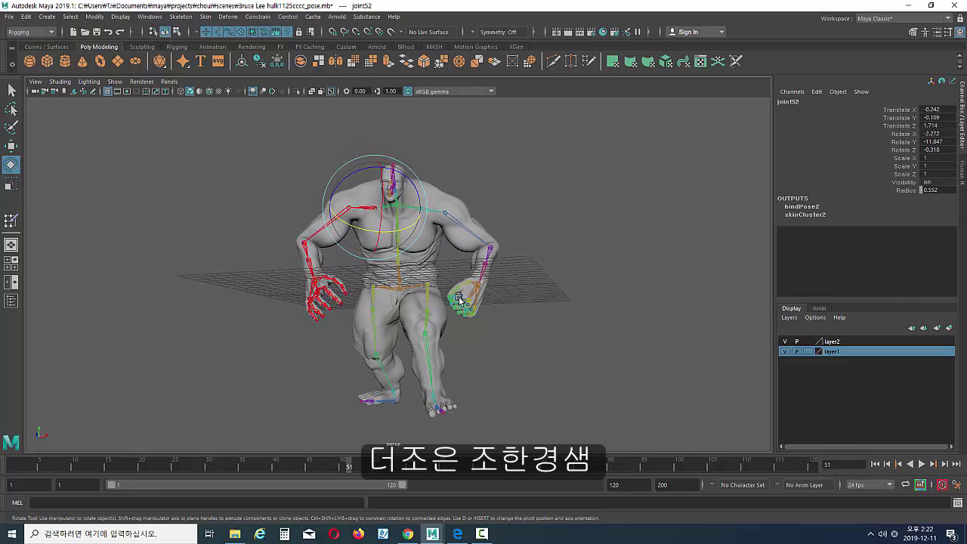
- Delete the construction history of everything in the scene and deselect all objects
click(27, 16)
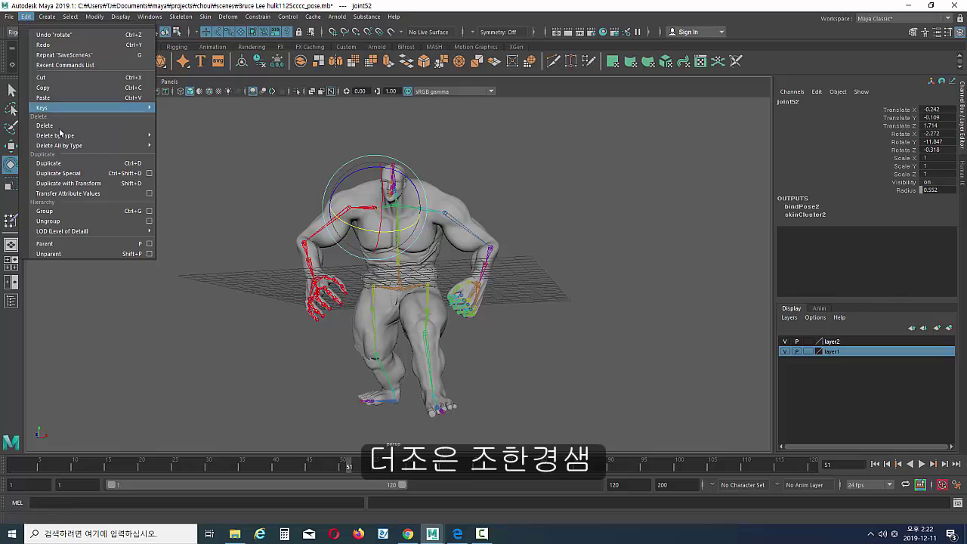
mouse_move(64, 147)
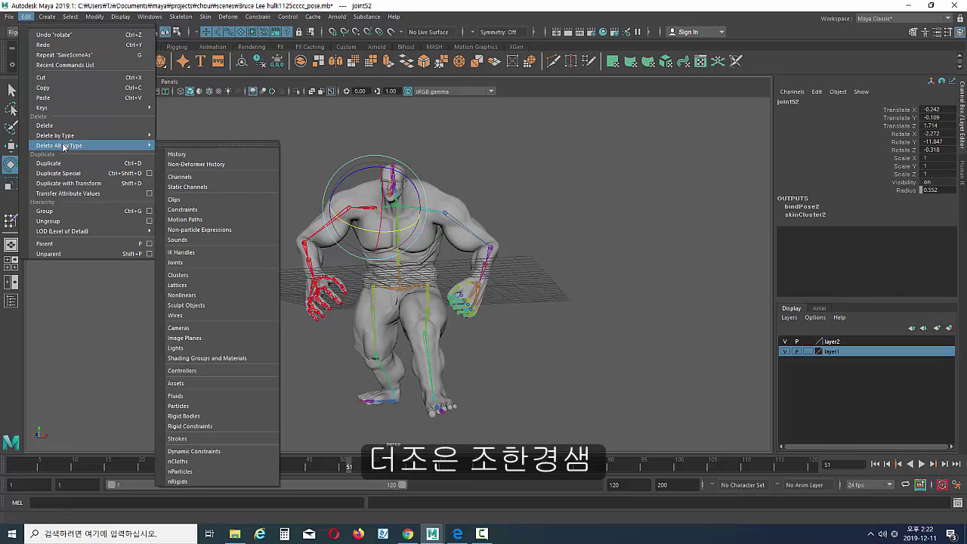
click(176, 154)
click(416, 293)
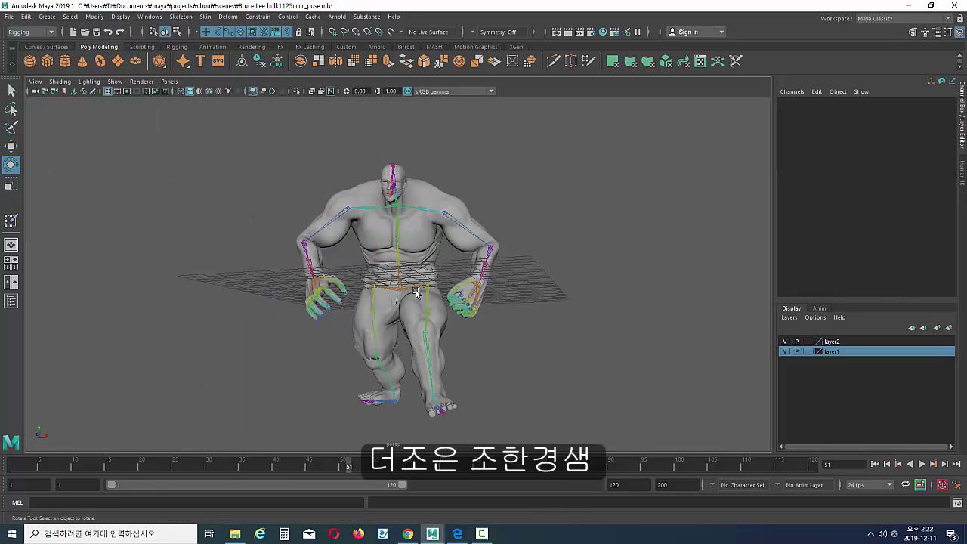
- Try moving the root hip joint away from the body and deleting the skeleton, undoing both
click(399, 287)
key(w)
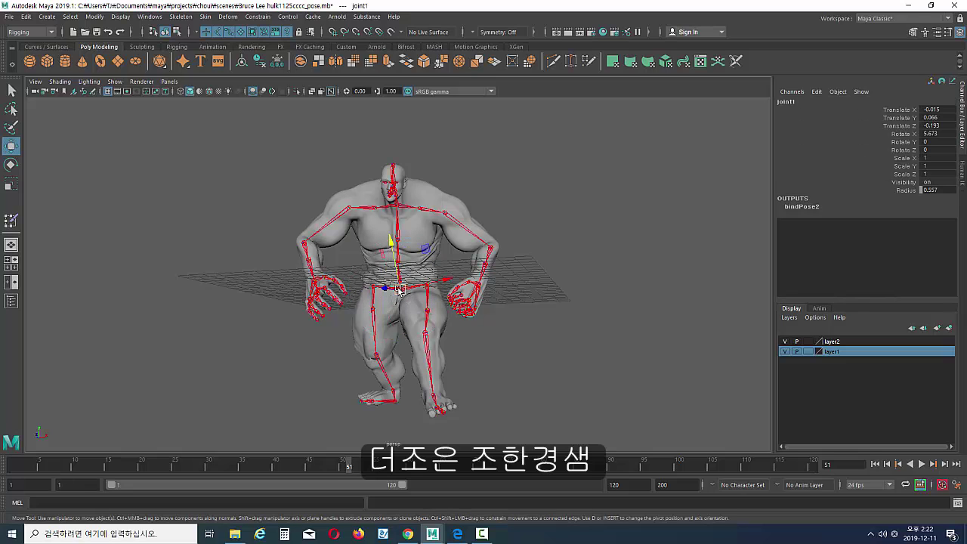
drag(401, 299, 793, 219)
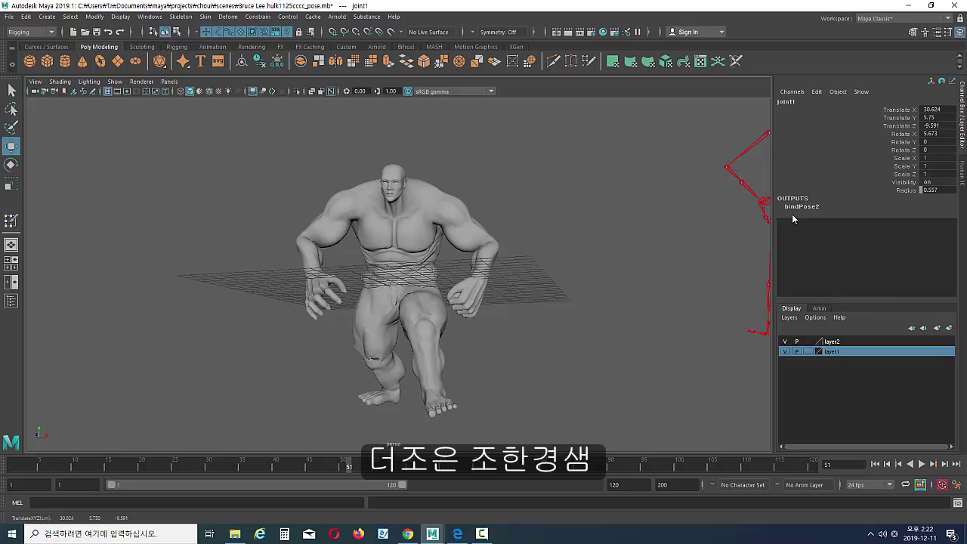
key(ctrl+z)
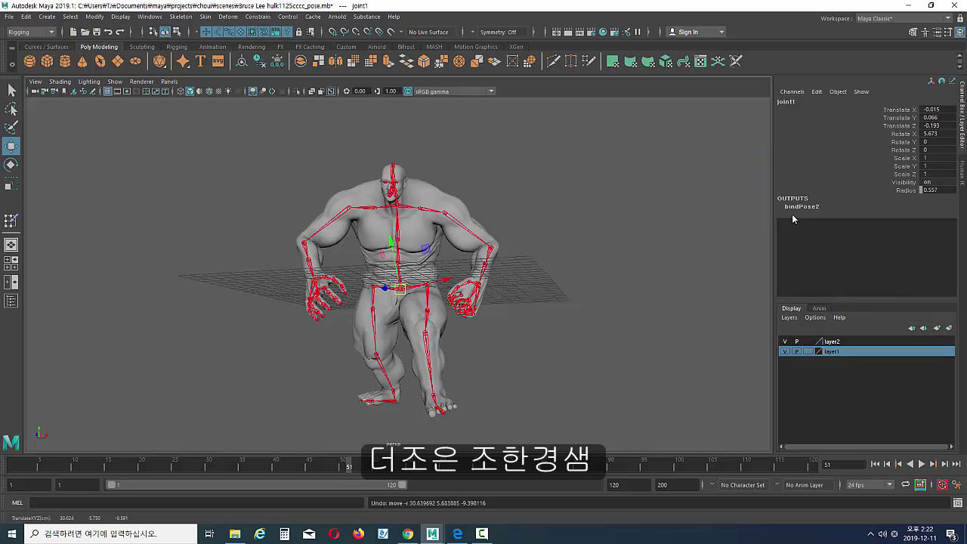
click(523, 272)
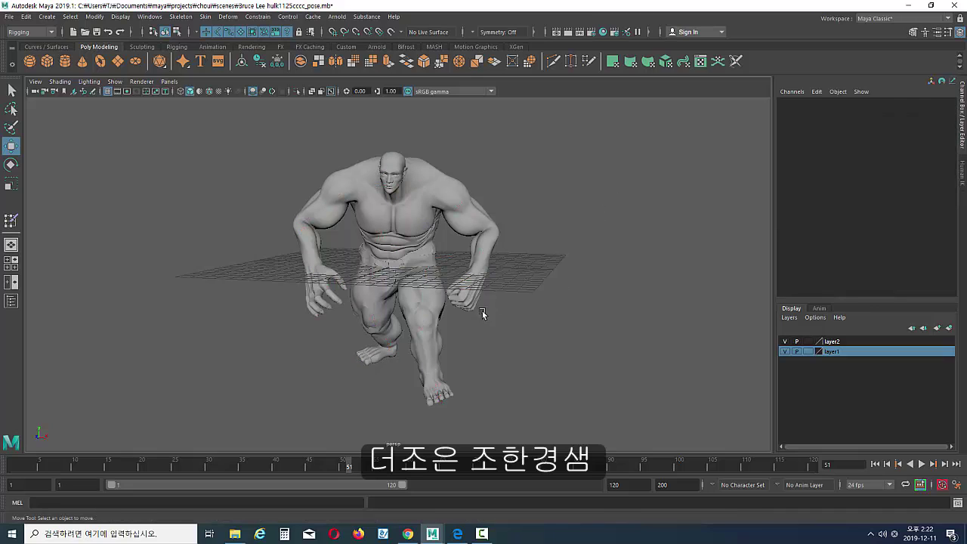
key(ctrl+z)
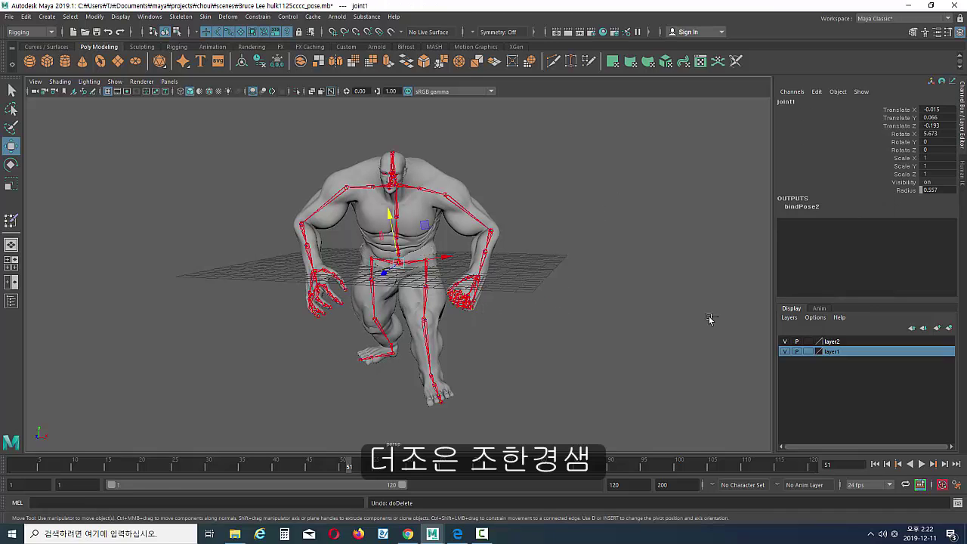
- Put the selected skeleton on a new display layer, layer3, hide it, and keep layer1 visible
click(949, 327)
click(785, 364)
click(573, 224)
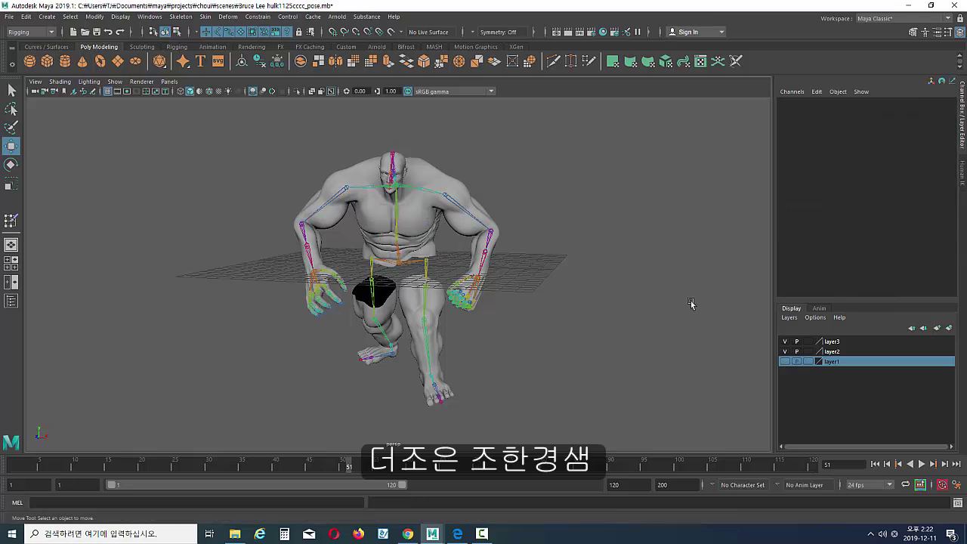
key(ctrl+z)
key(ctrl+z)
click(786, 362)
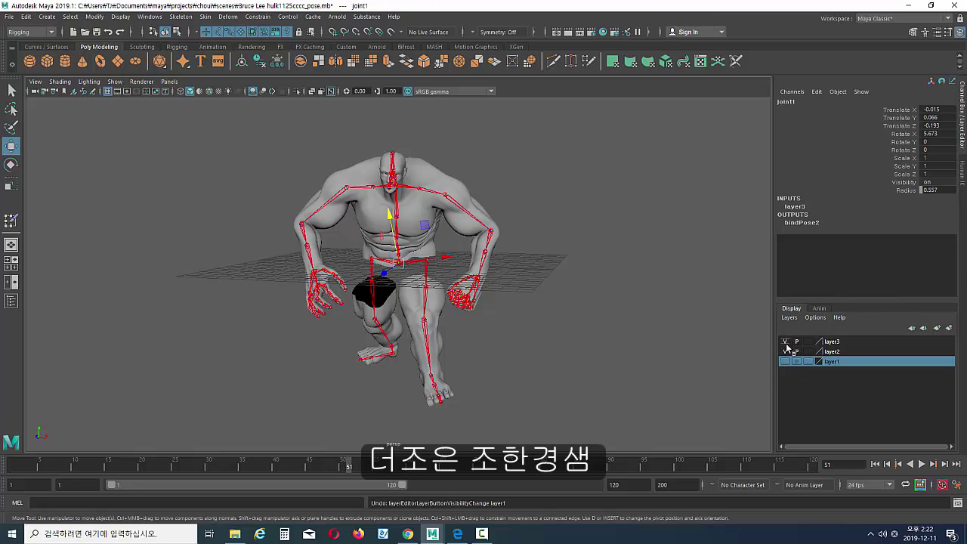
click(785, 342)
click(785, 362)
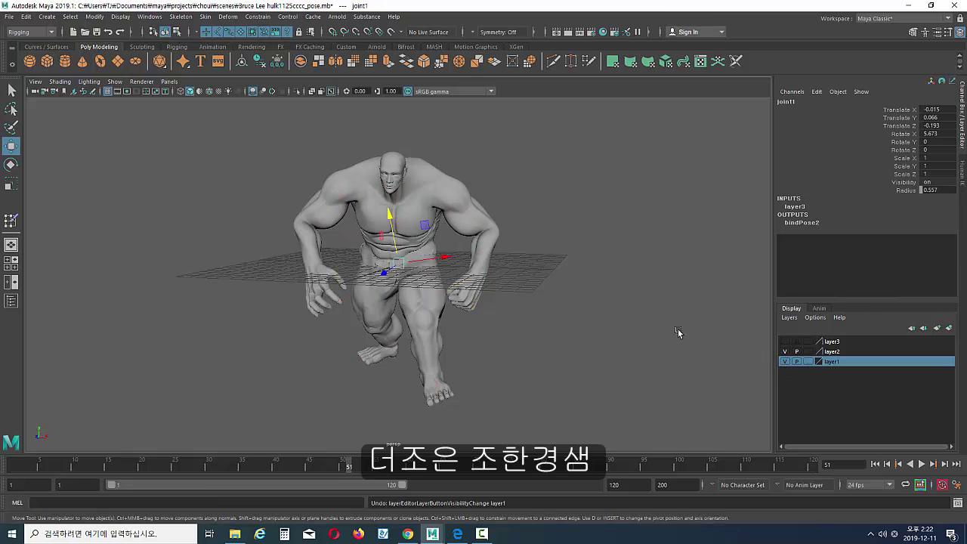
click(608, 284)
- Select the trousers mesh near the crotch and switch to the Modeling menu set
alt+drag(551, 289, 347, 174)
scroll(435, 257, up, 6)
alt+drag(436, 257, 449, 211)
click(456, 261)
alt+middle_drag(448, 212, 420, 249)
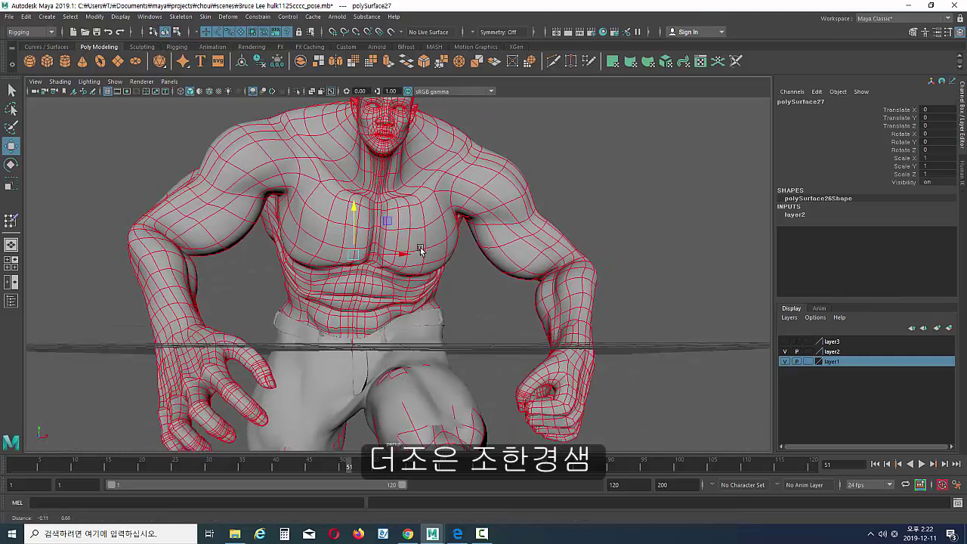
mouse_move(420, 250)
alt+mouse_down()
mouse_move(383, 240)
mouse_move(359, 252)
mouse_move(464, 246)
mouse_move(478, 270)
mouse_move(457, 234)
mouse_move(472, 230)
mouse_move(435, 240)
alt+mouse_up()
alt+right_drag(337, 233, 574, 302)
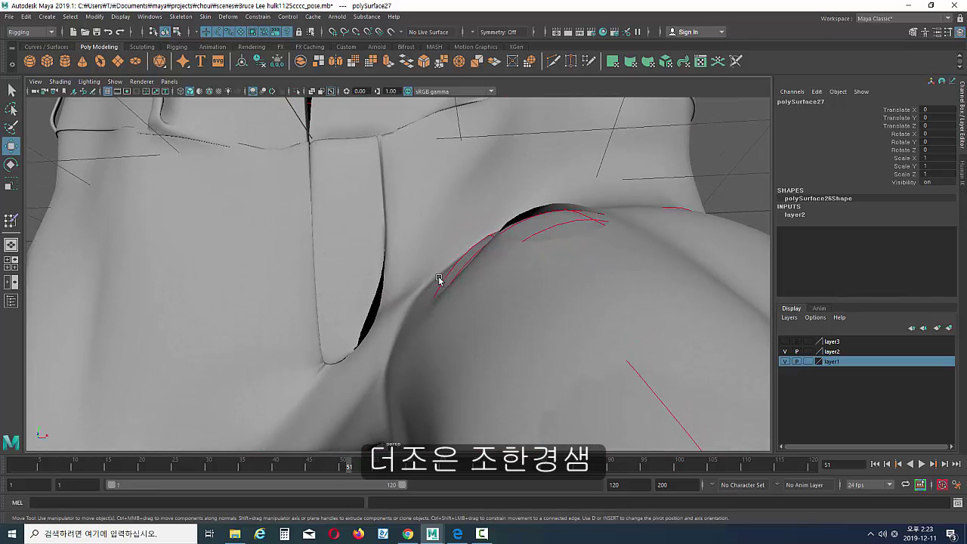
click(401, 265)
alt+drag(443, 251, 334, 269)
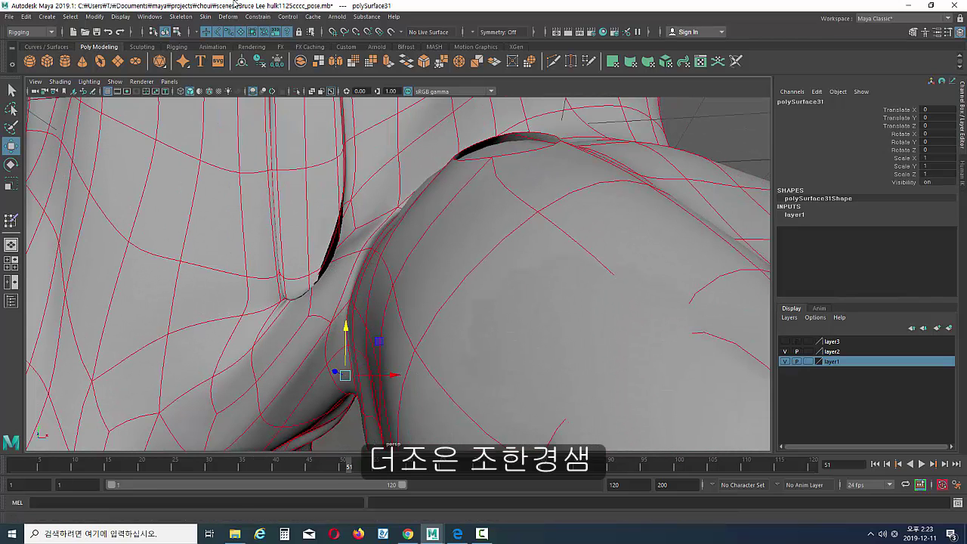
click(21, 32)
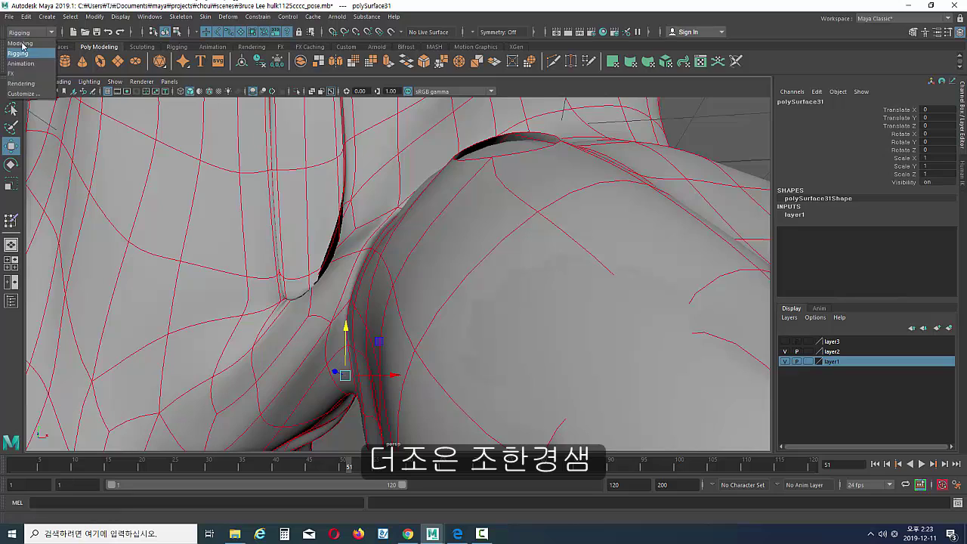
click(21, 43)
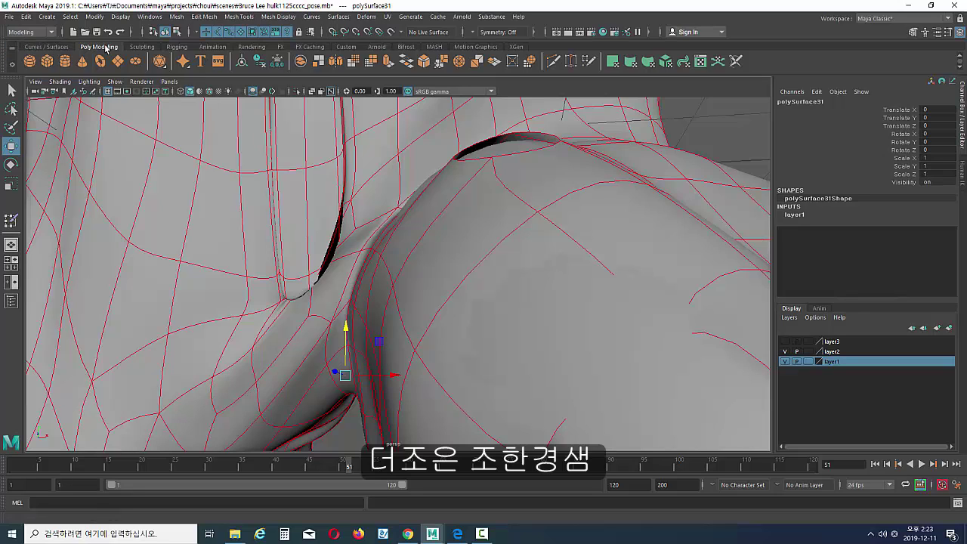
- Smooth the trousers surface around the crotch fold using the Smooth Tool with a reduced brush size
click(239, 18)
mouse_move(257, 168)
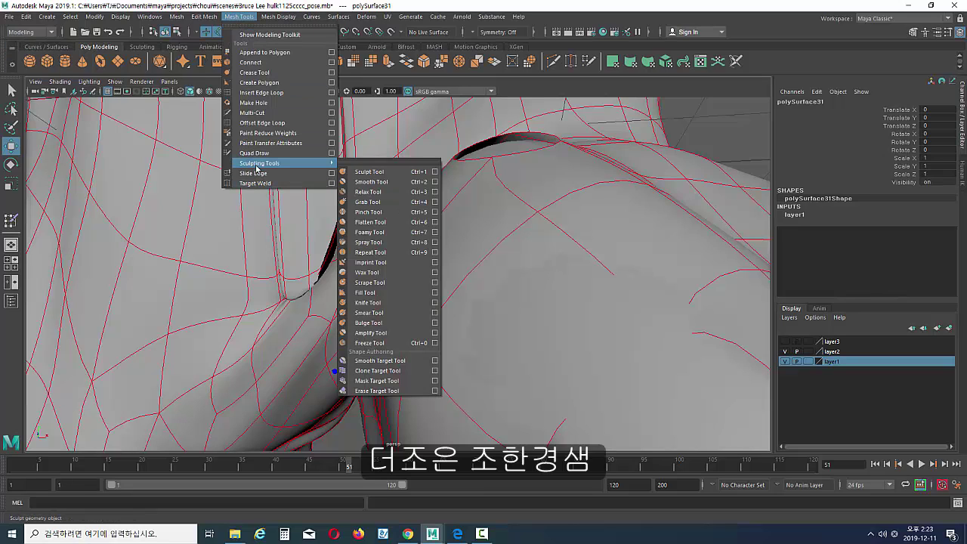
click(372, 181)
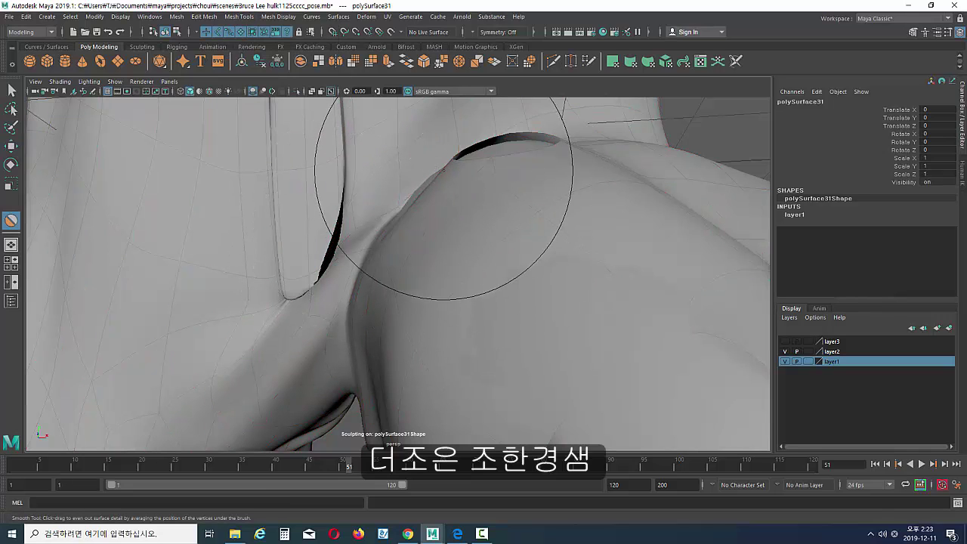
key(b)
drag(419, 172, 332, 181)
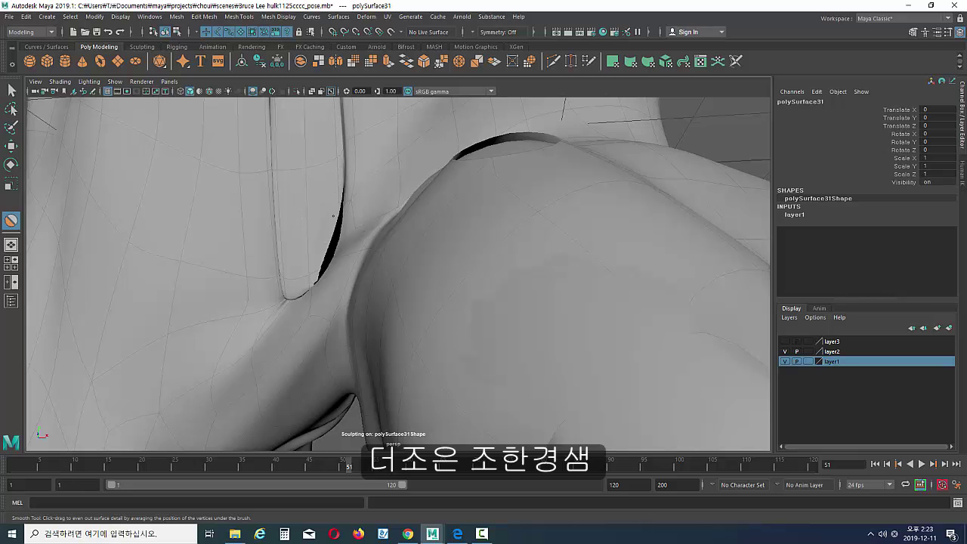
mouse_move(328, 229)
mouse_down()
mouse_move(315, 248)
mouse_move(335, 256)
mouse_move(339, 209)
mouse_move(330, 294)
mouse_move(320, 274)
mouse_move(406, 280)
mouse_move(471, 219)
mouse_move(486, 231)
mouse_move(460, 262)
mouse_up()
alt+drag(546, 293, 326, 338)
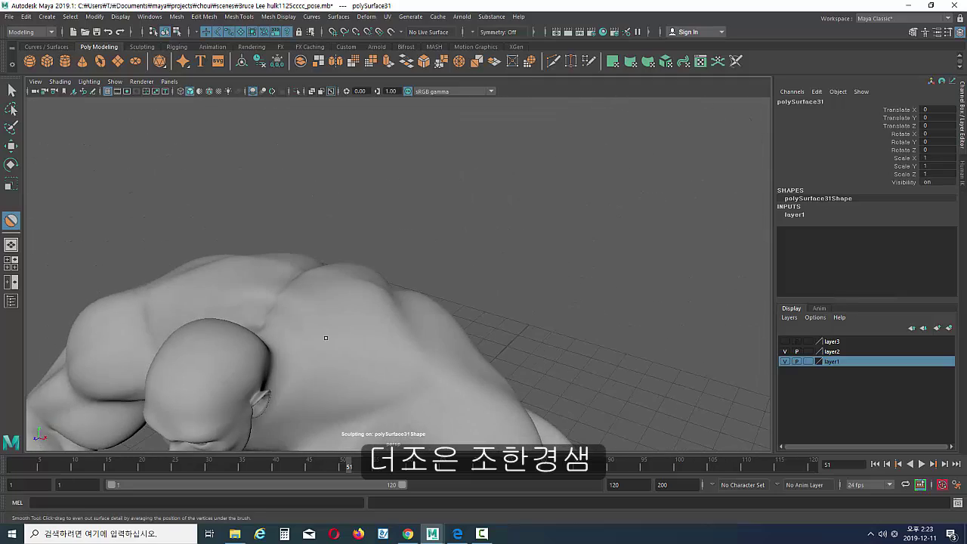
- Set the body mesh as the target of the Sculpt Tool and enlarge the brush
double_click(11, 221)
click(842, 59)
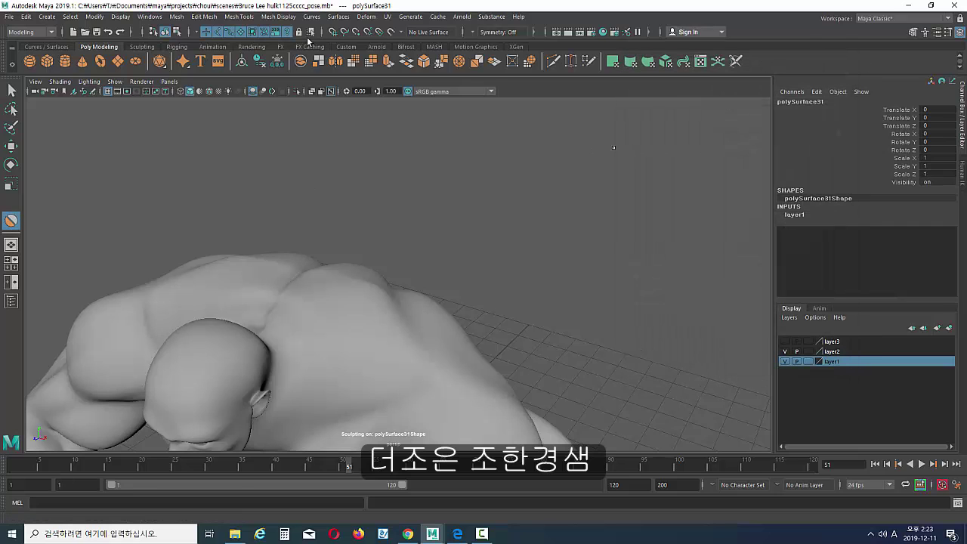
click(238, 18)
mouse_move(251, 164)
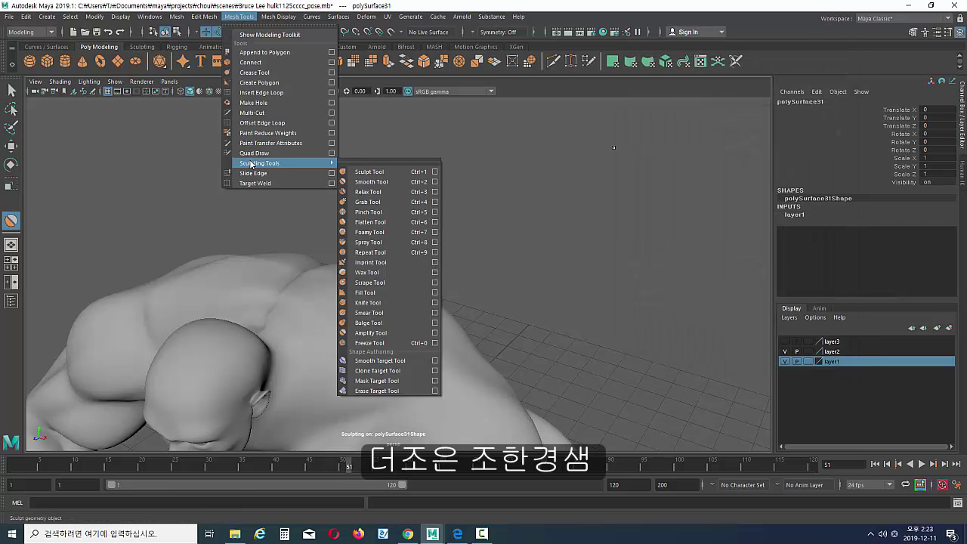
click(365, 171)
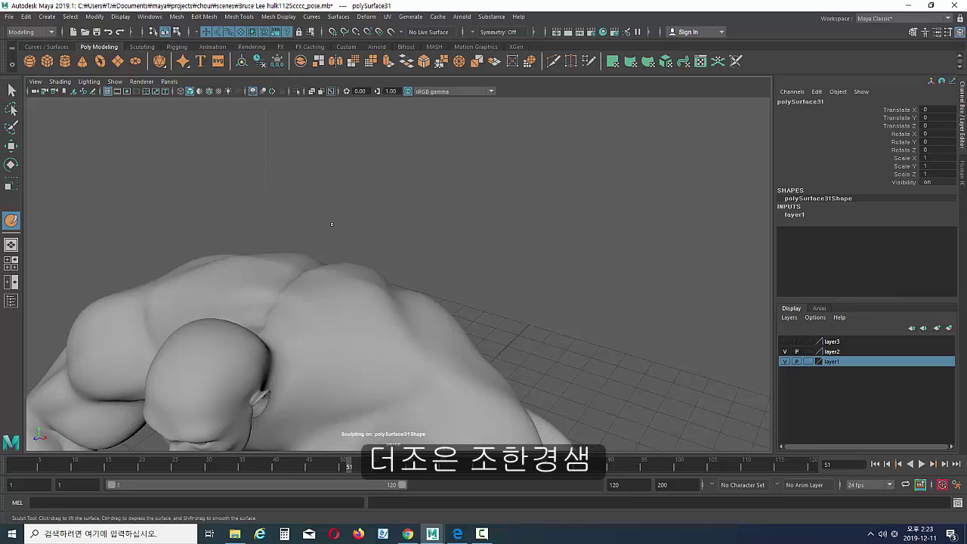
alt+middle_drag(313, 288, 321, 230)
alt+drag(384, 250, 333, 237)
click(11, 147)
click(285, 269)
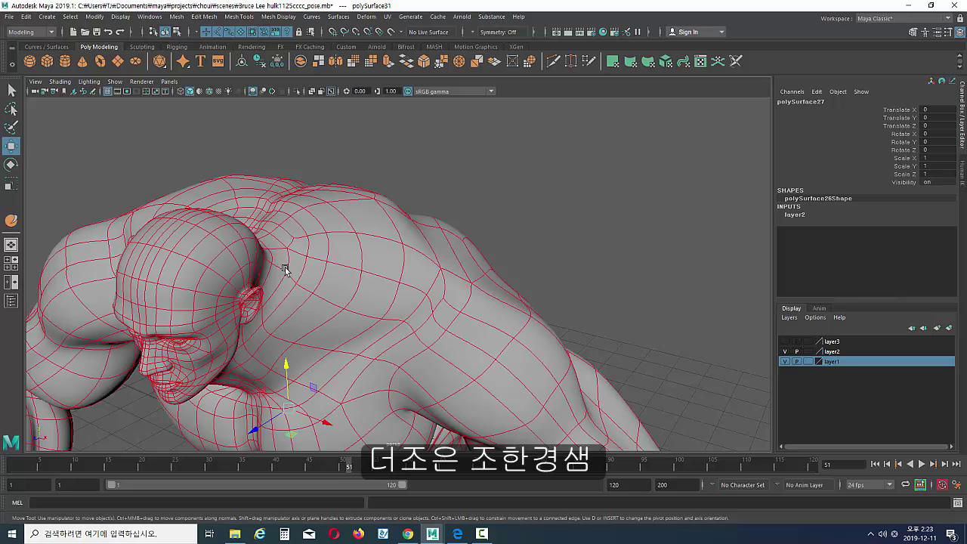
click(11, 220)
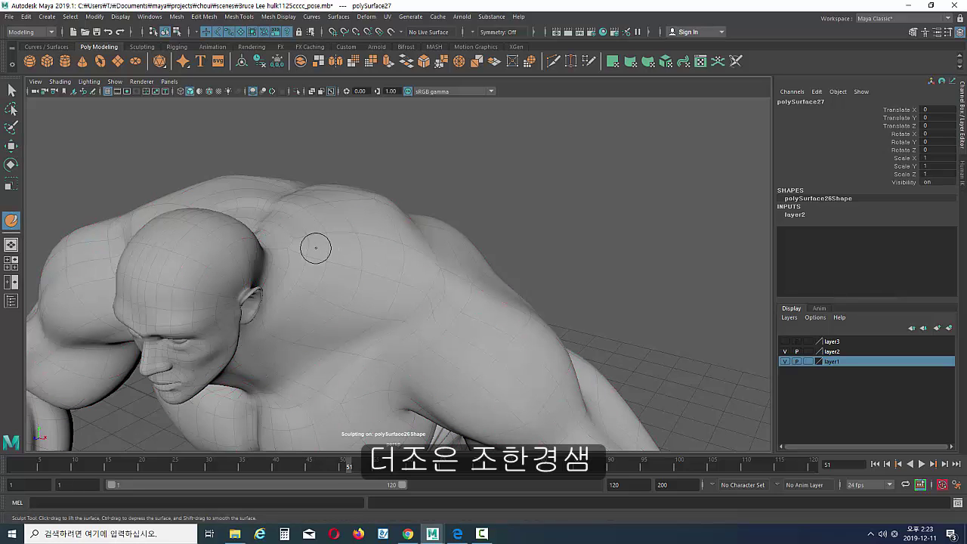
key(b)
drag(316, 247, 325, 244)
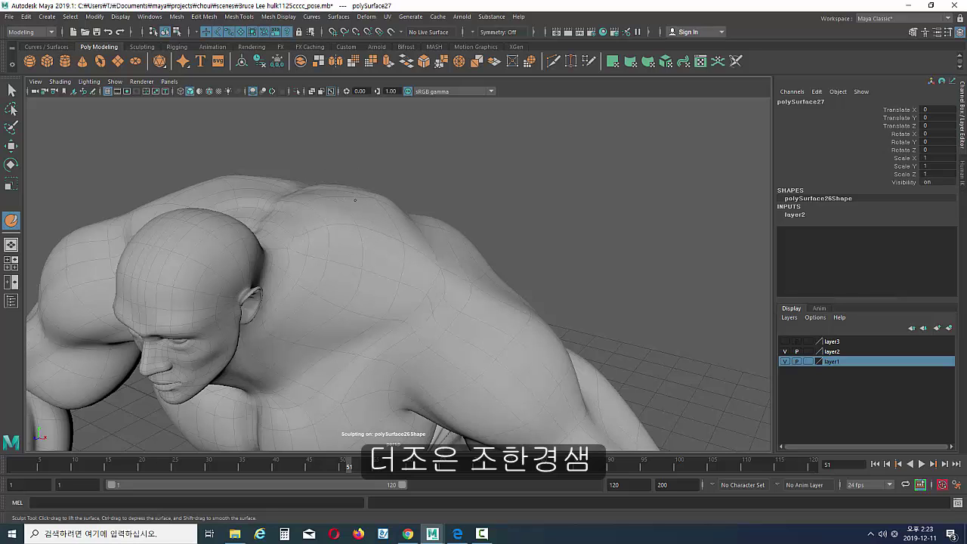
- Examine the body's shoulders, chest, armpits and abdomen from several angles for areas that need sculpting
mouse_move(387, 236)
alt+mouse_down()
mouse_move(367, 209)
mouse_move(372, 217)
mouse_move(290, 200)
mouse_move(346, 195)
mouse_move(319, 216)
alt+mouse_up()
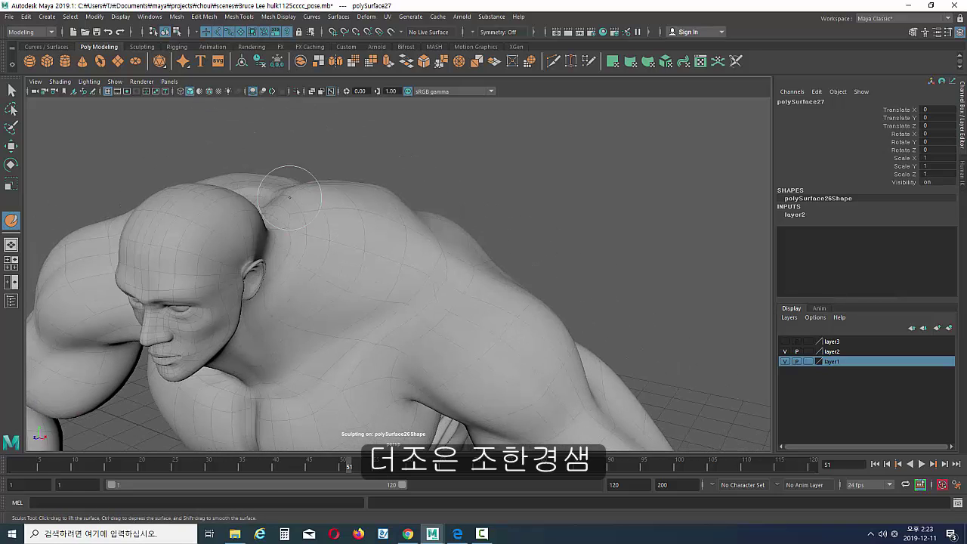
mouse_move(402, 227)
alt+mouse_down()
mouse_move(332, 259)
mouse_move(301, 227)
mouse_move(315, 151)
mouse_move(320, 330)
mouse_move(352, 324)
mouse_move(440, 202)
mouse_move(406, 255)
mouse_move(373, 227)
mouse_move(445, 214)
mouse_move(403, 198)
mouse_move(417, 192)
mouse_move(428, 250)
mouse_move(319, 231)
mouse_move(390, 234)
mouse_move(395, 252)
alt+mouse_up()
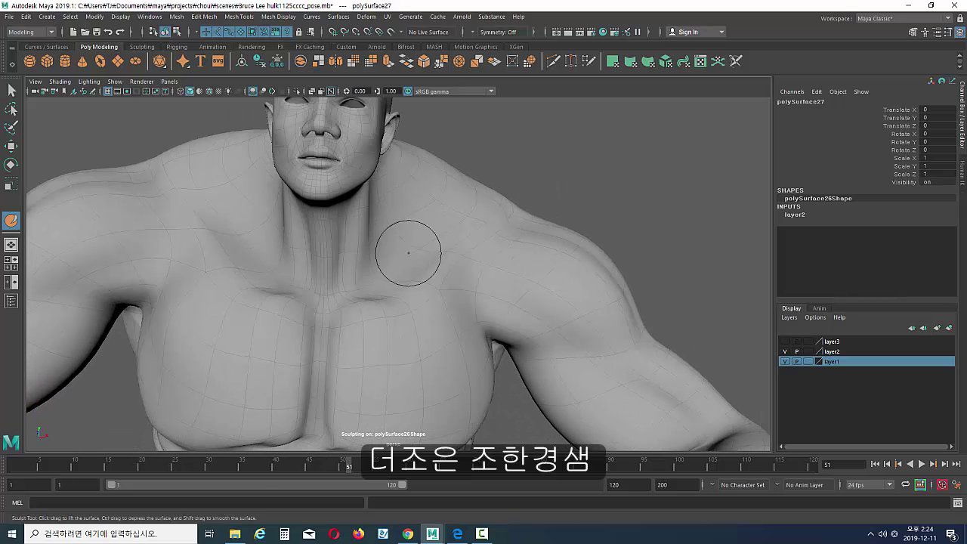
scroll(426, 256, up, 3)
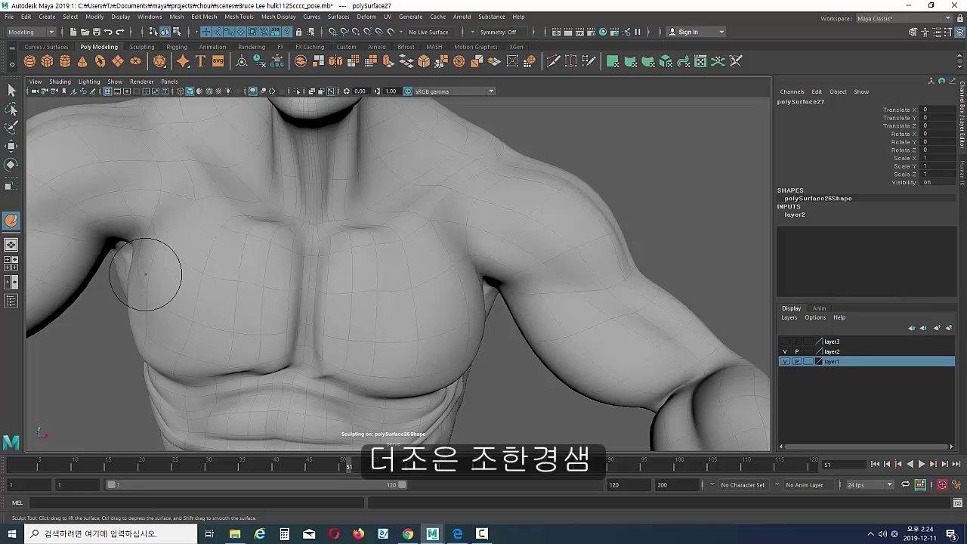
alt+drag(181, 300, 191, 216)
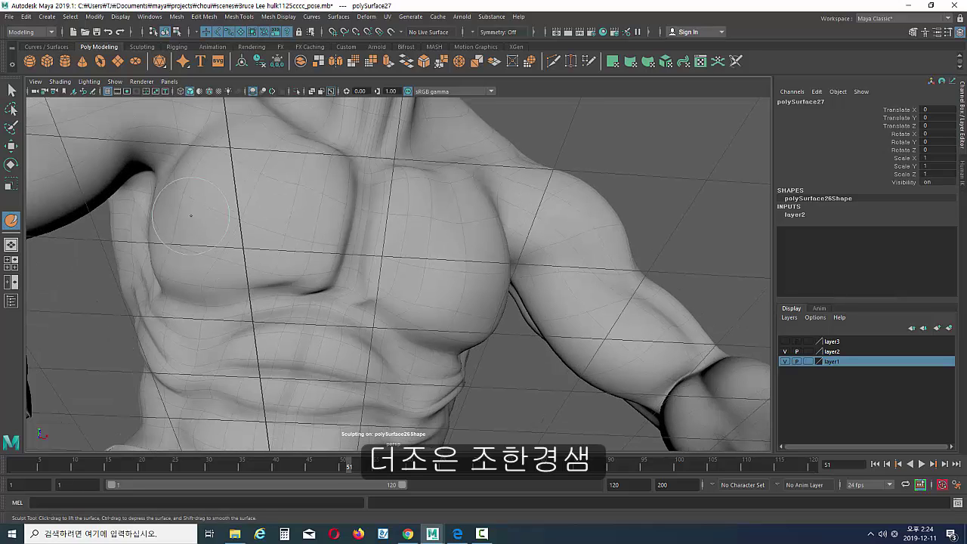
alt+drag(233, 178, 166, 263)
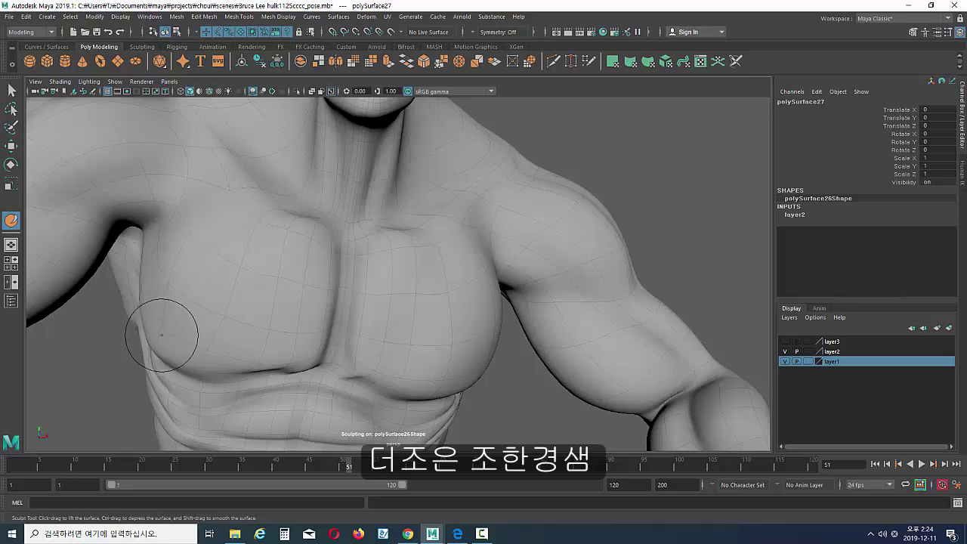
mouse_move(306, 280)
alt+mouse_down()
mouse_move(229, 189)
mouse_move(287, 209)
mouse_move(326, 195)
mouse_move(317, 209)
alt+mouse_up()
alt+right_drag(317, 209, 509, 188)
alt+drag(509, 189, 375, 267)
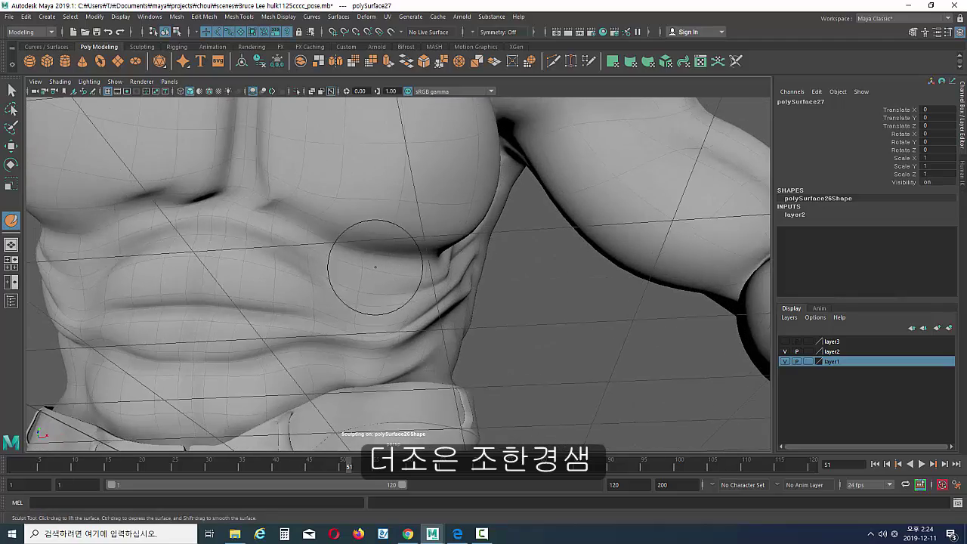
- Smooth the body mesh's creases between the lower edge of the chest and the upper abdomen
mouse_move(247, 233)
shift+mouse_down()
mouse_move(208, 205)
mouse_move(267, 211)
shift+mouse_up()
mouse_move(178, 204)
shift+mouse_down()
mouse_move(237, 205)
mouse_move(376, 236)
shift+mouse_up()
scroll(260, 233, down, 6)
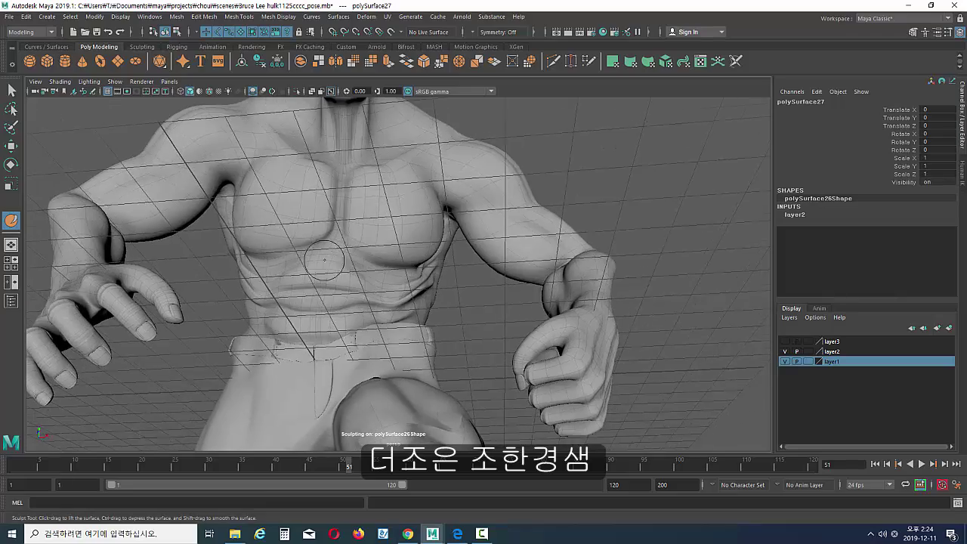
- Examine the body's flank, armpit, shoulder blade and back muscles from several angles for uneven sculpting
alt+drag(324, 259, 332, 270)
mouse_move(391, 230)
alt+mouse_down()
mouse_move(320, 233)
mouse_move(302, 216)
mouse_move(345, 173)
mouse_move(355, 175)
alt+mouse_up()
alt+right_drag(355, 175, 93, 259)
alt+drag(337, 224, 292, 218)
alt+middle_drag(291, 218, 284, 256)
mouse_move(283, 257)
alt+mouse_down()
mouse_move(375, 267)
mouse_move(602, 400)
alt+mouse_up()
scroll(393, 235, up, 6)
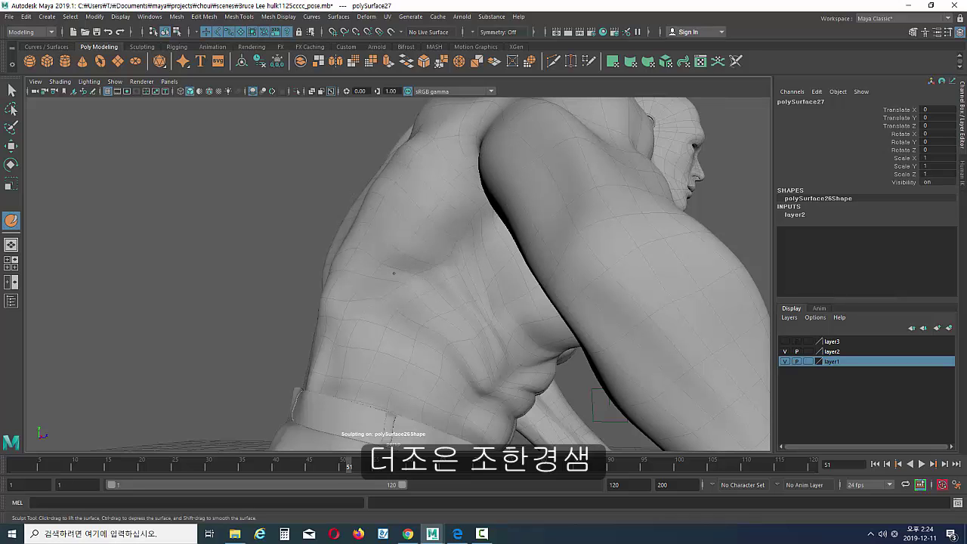
alt+drag(417, 192, 454, 269)
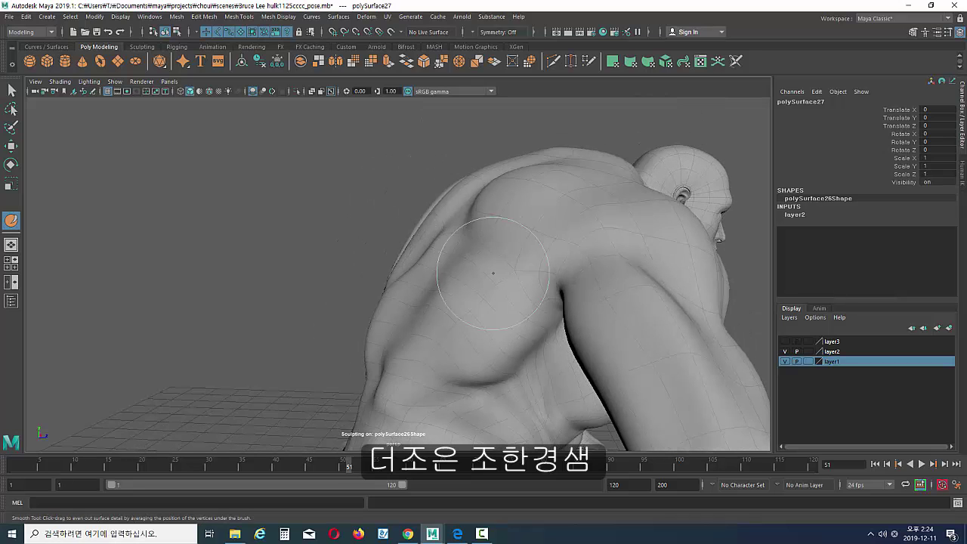
alt+drag(515, 370, 406, 251)
mouse_move(463, 281)
alt+mouse_down()
mouse_move(302, 309)
mouse_move(438, 317)
mouse_move(419, 246)
alt+mouse_up()
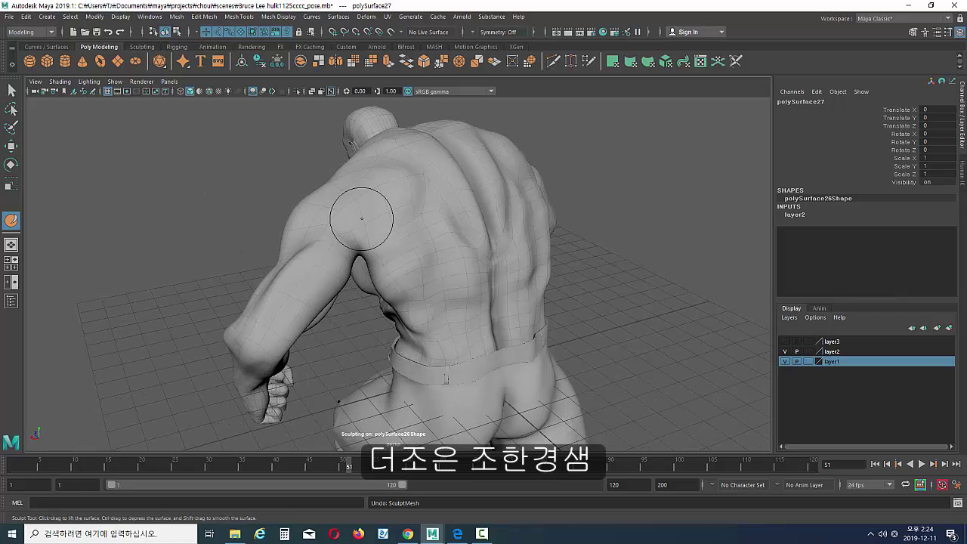
mouse_move(398, 257)
alt+mouse_down()
mouse_move(309, 274)
mouse_move(355, 299)
mouse_move(423, 301)
alt+mouse_up()
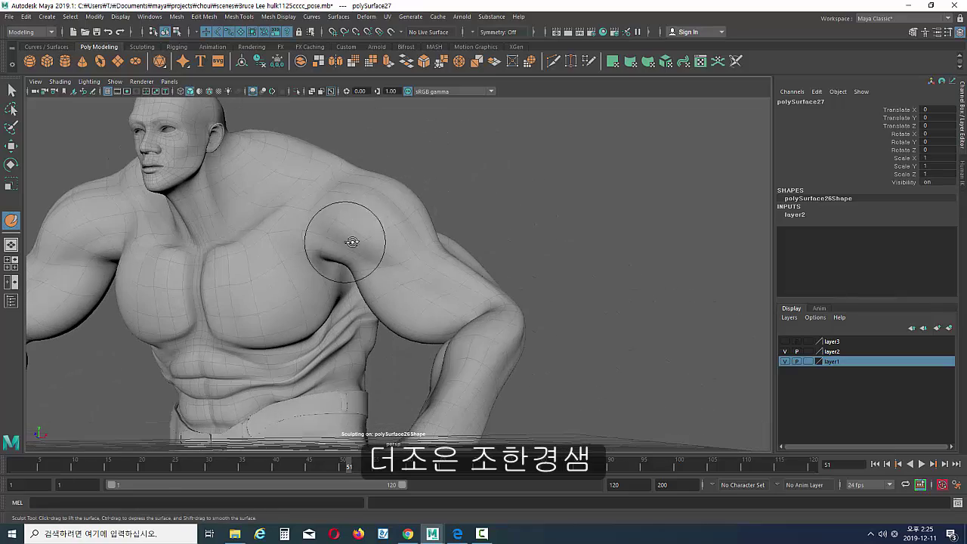
alt+drag(352, 242, 284, 287)
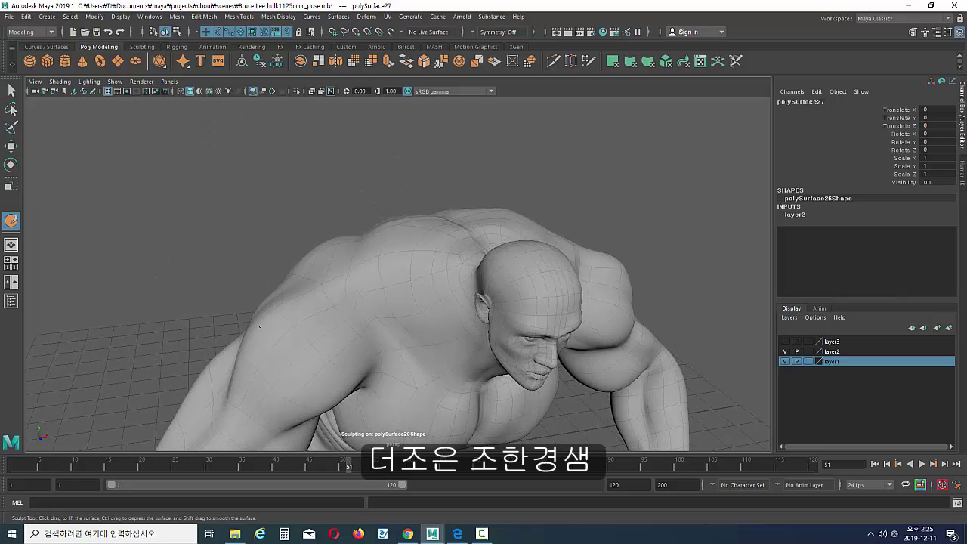
- Examine the arms, elbows, hands and waist of the body from the front and side for deformation problems
alt+drag(259, 327, 276, 176)
alt+drag(238, 222, 531, 222)
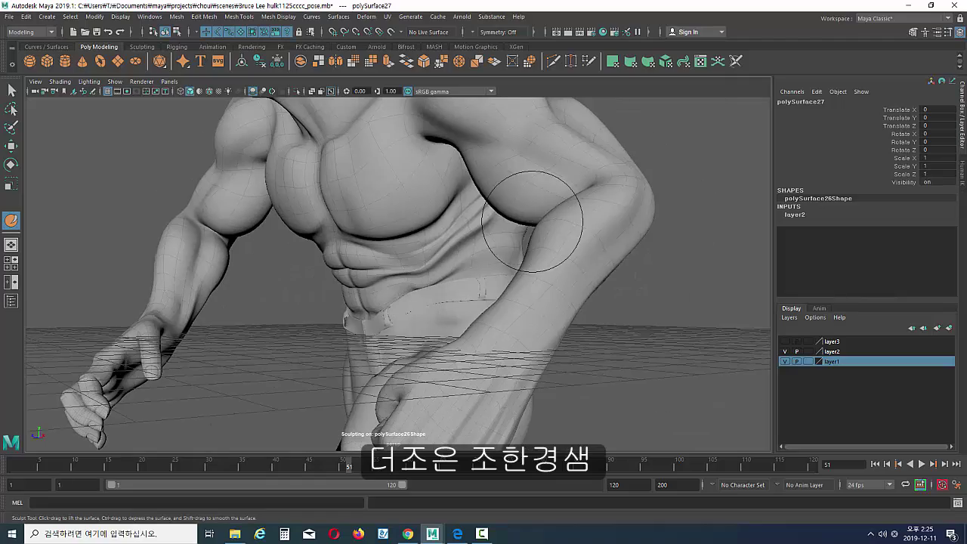
alt+drag(619, 212, 513, 302)
alt+middle_drag(514, 302, 526, 206)
alt+drag(363, 249, 506, 121)
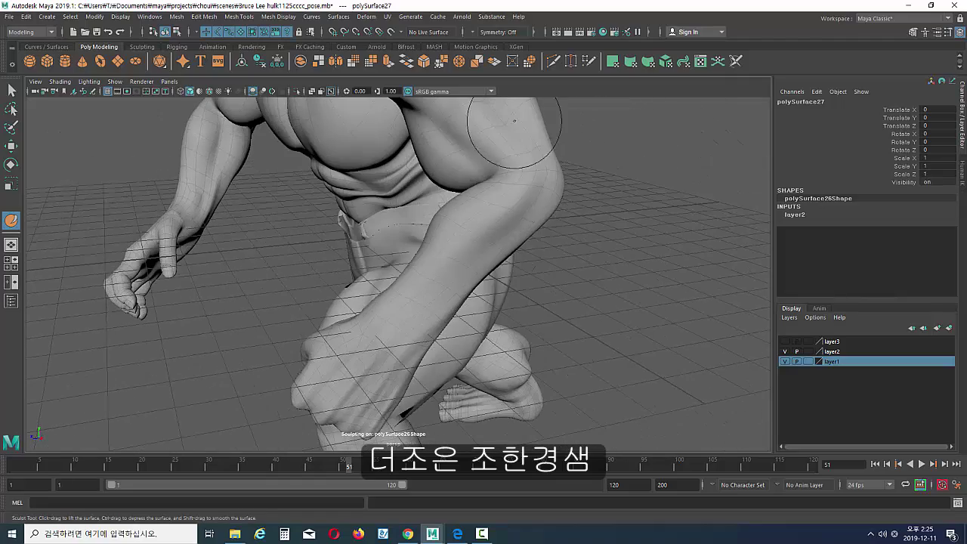
alt+drag(475, 252, 548, 224)
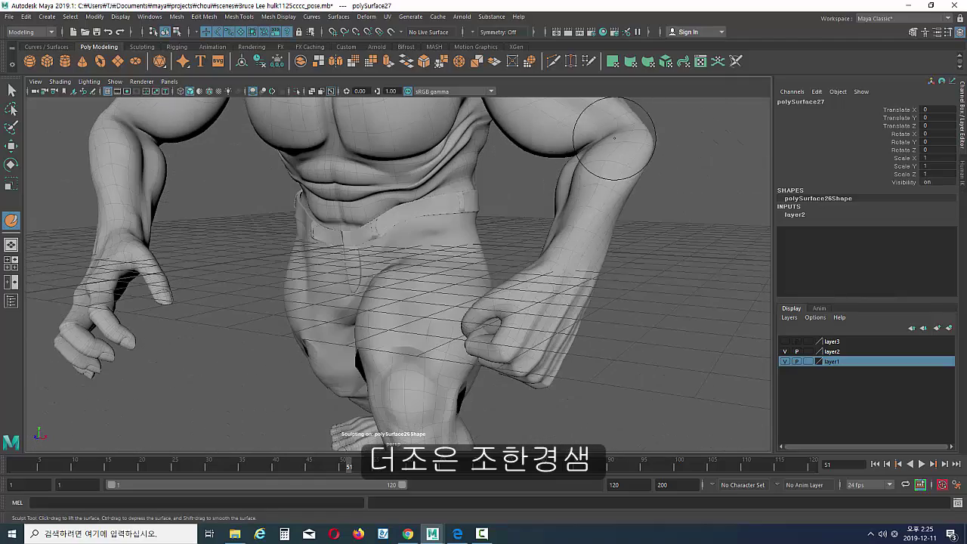
alt+drag(593, 172, 617, 158)
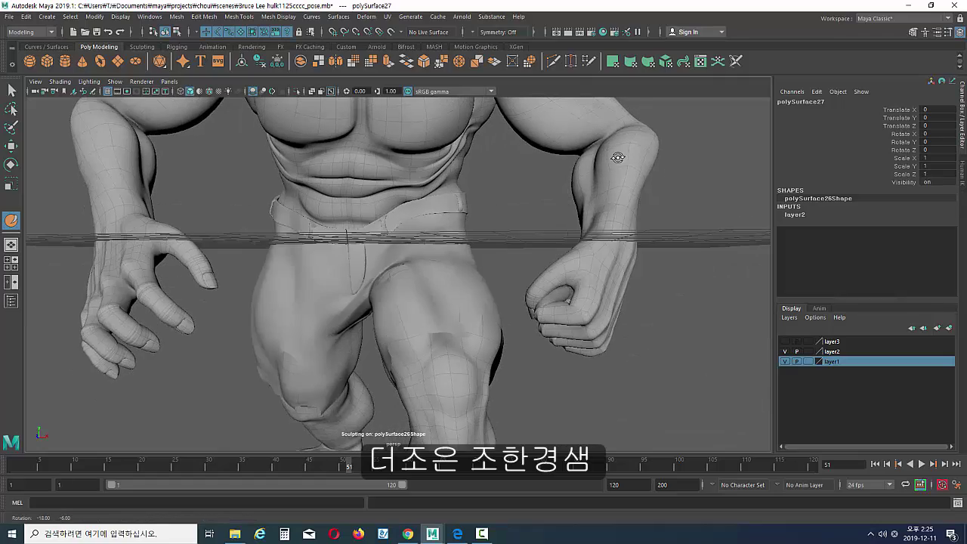
alt+middle_drag(617, 157, 510, 177)
alt+drag(511, 177, 492, 232)
alt+middle_drag(492, 233, 553, 367)
alt+right_drag(552, 367, 430, 362)
alt+drag(431, 362, 383, 242)
alt+right_drag(389, 205, 809, 180)
- Examine the neck, trapezius and shoulders, and the torso down to the trouser legs, for surface flaws
alt+middle_drag(408, 113, 434, 362)
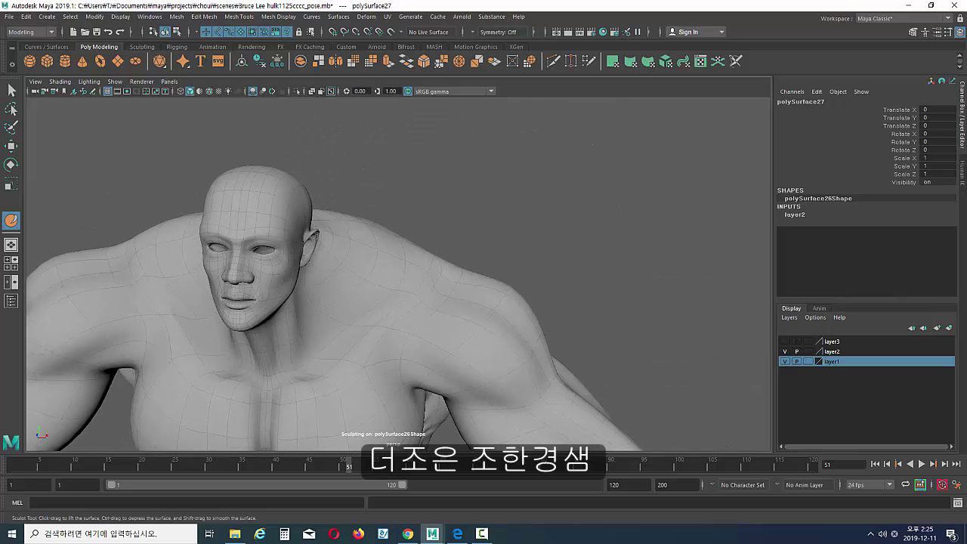
alt+drag(409, 363, 379, 335)
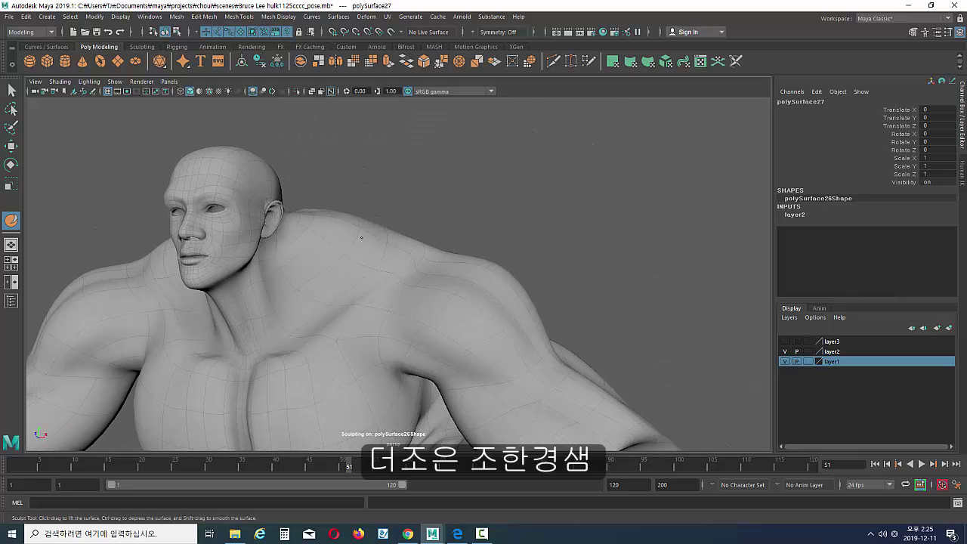
alt+drag(253, 275, 232, 216)
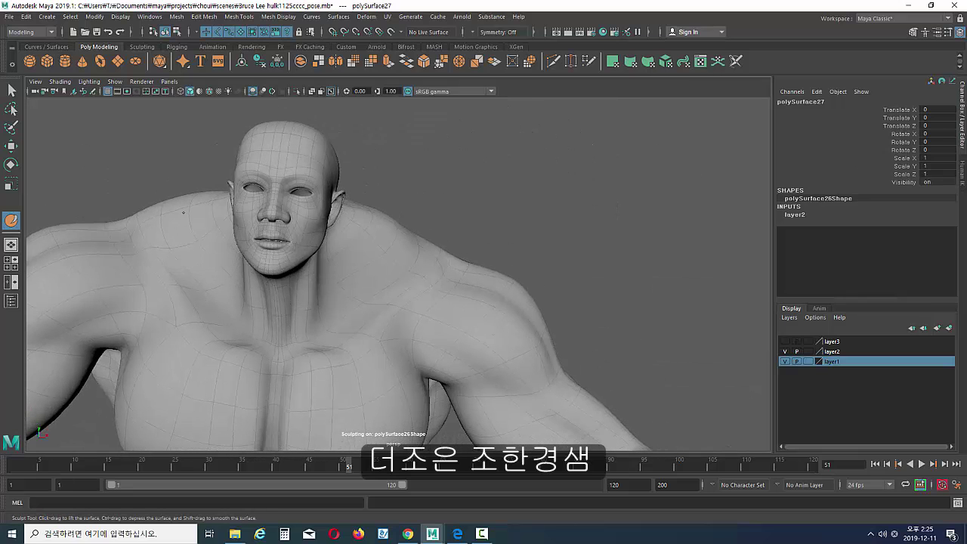
mouse_move(181, 234)
alt+mouse_down()
mouse_move(270, 237)
mouse_move(118, 249)
mouse_move(492, 302)
mouse_move(461, 299)
alt+mouse_up()
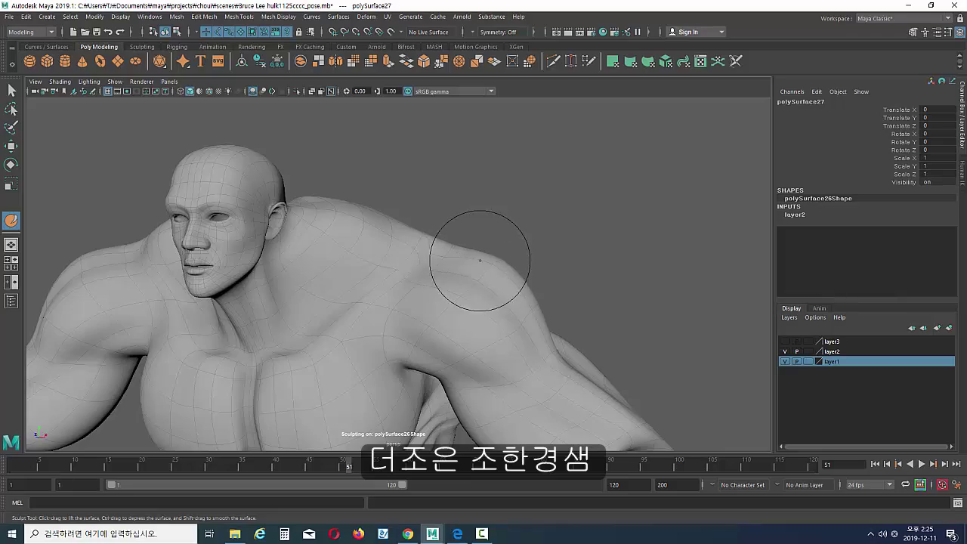
alt+drag(480, 260, 374, 318)
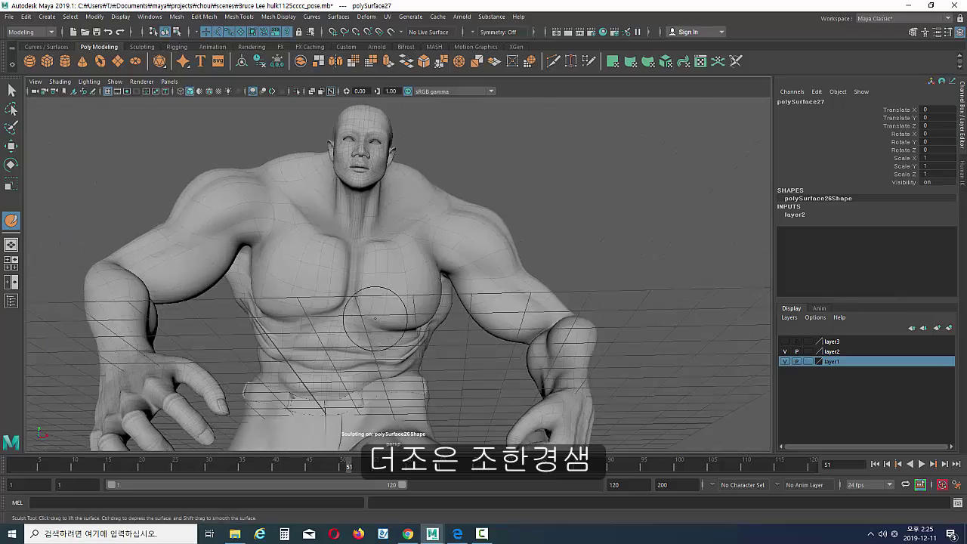
alt+middle_drag(375, 318, 405, 267)
alt+right_drag(372, 273, 423, 279)
mouse_move(423, 279)
alt+mouse_down()
mouse_move(402, 257)
mouse_move(421, 277)
alt+mouse_up()
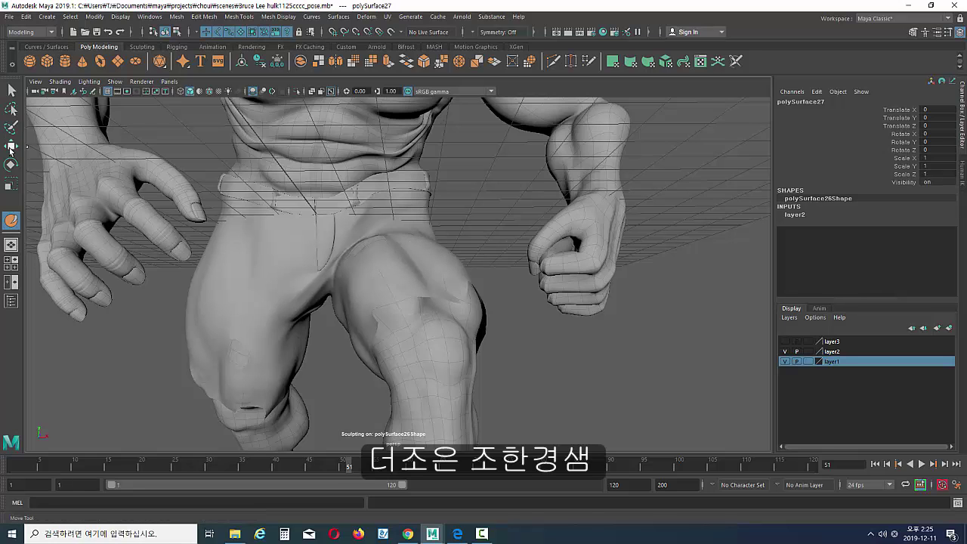
- Leave the Sculpt Tool for the Move Tool and deselect the body mesh
click(10, 148)
click(645, 348)
alt+right_drag(509, 287, 354, 224)
alt+drag(354, 224, 359, 241)
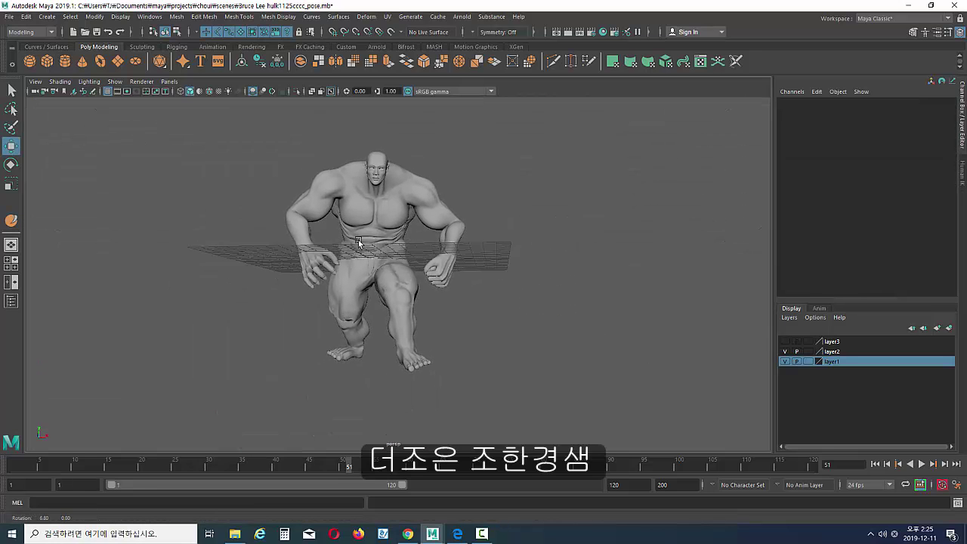
- Check the whole figure's pose from the front and save the scene
ctrl+alt+drag(495, 355, 416, 330)
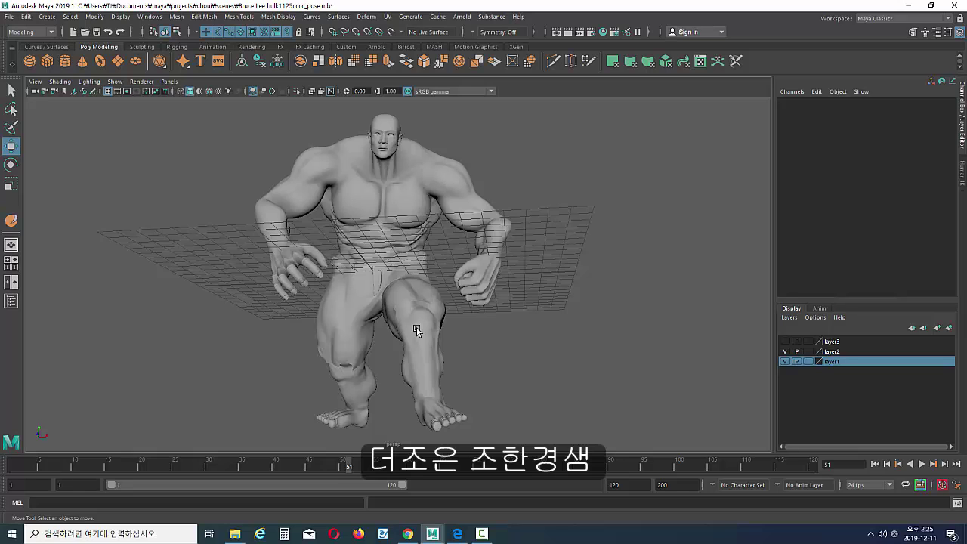
alt+drag(464, 315, 340, 321)
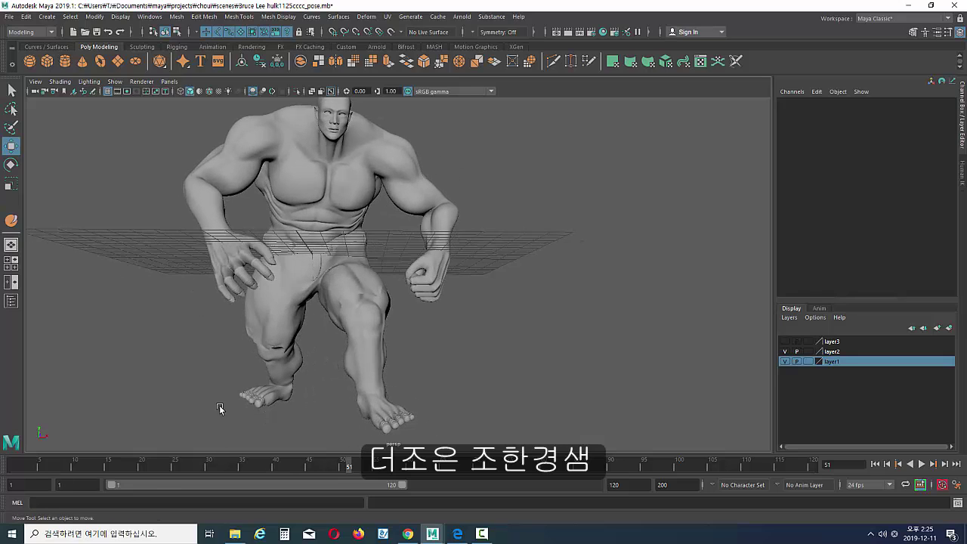
alt+drag(219, 408, 249, 340)
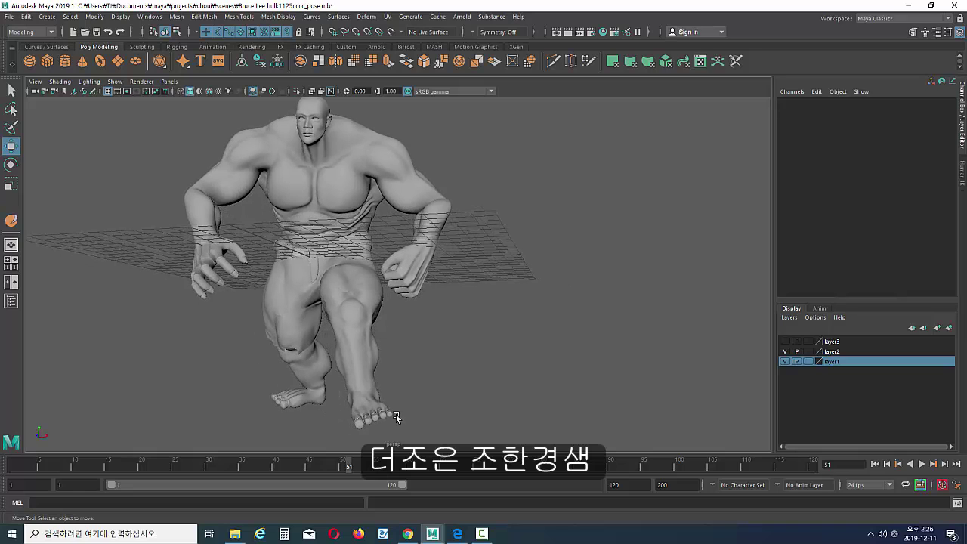
alt+drag(369, 420, 334, 391)
alt+right_drag(334, 390, 396, 390)
alt+drag(396, 390, 367, 373)
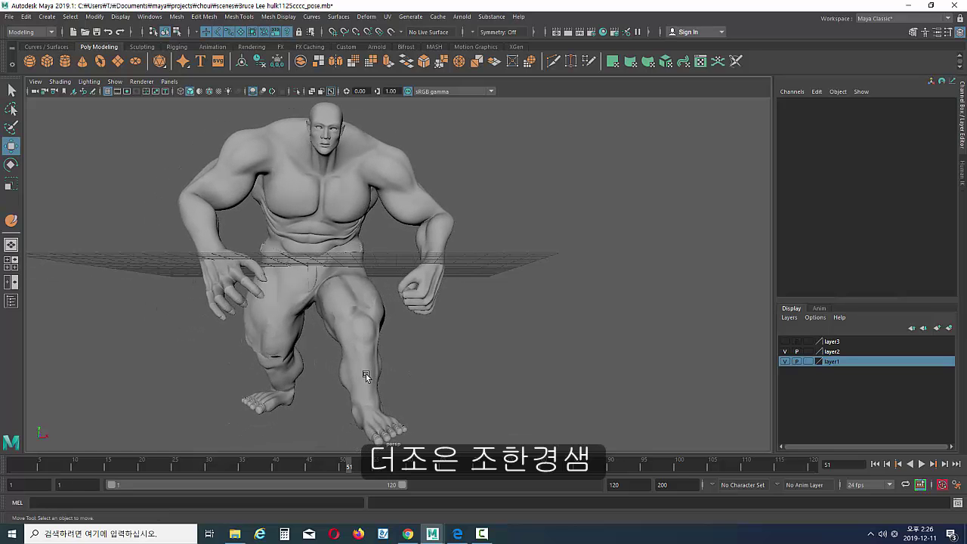
key(ctrl+s)
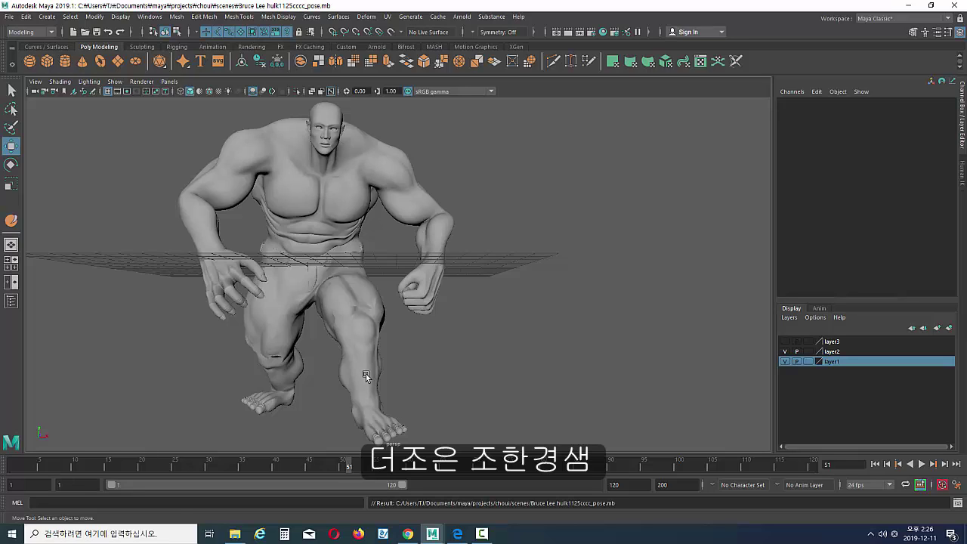